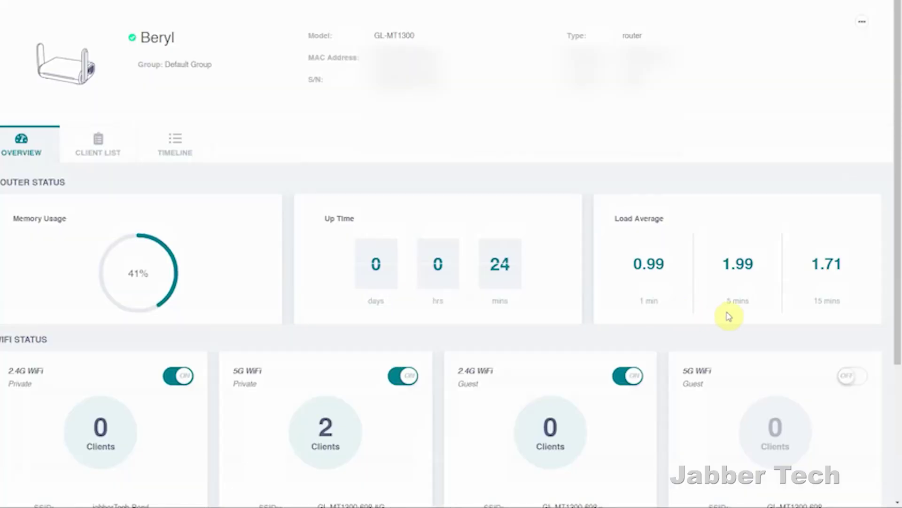
Step: Switch on the 5G WiFi Guest network and open the Beryl's Client List
{"action": "scroll", "coordinate": [822, 316], "scroll_direction": "down", "scroll_amount": 4}
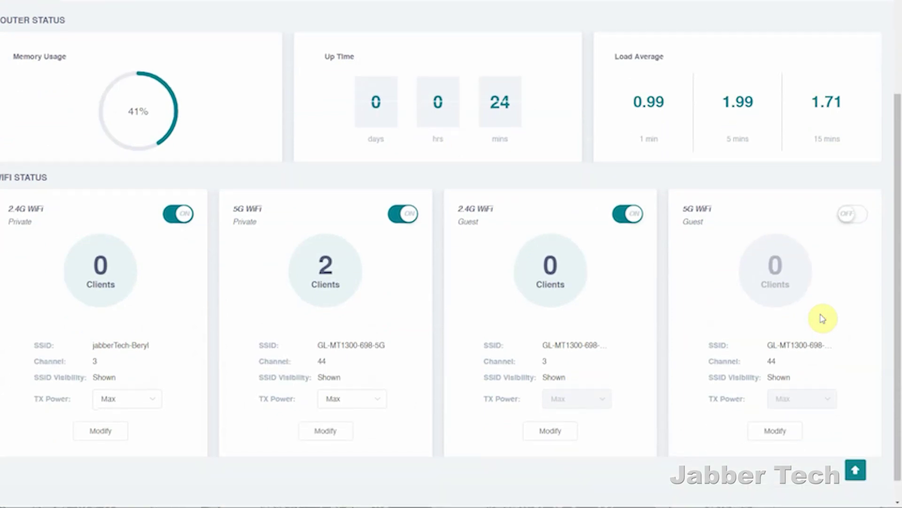
{"action": "left_click", "coordinate": [852, 190]}
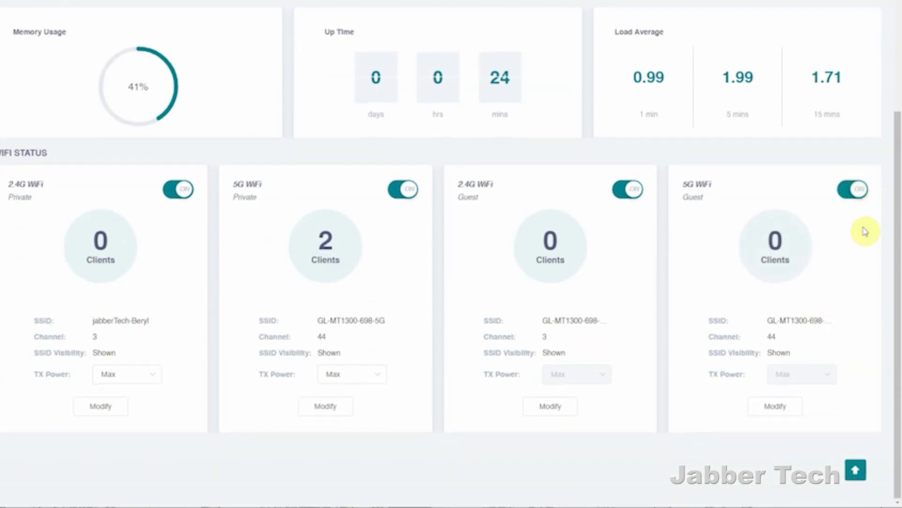
{"action": "scroll", "coordinate": [869, 272], "scroll_direction": "up", "scroll_amount": 5}
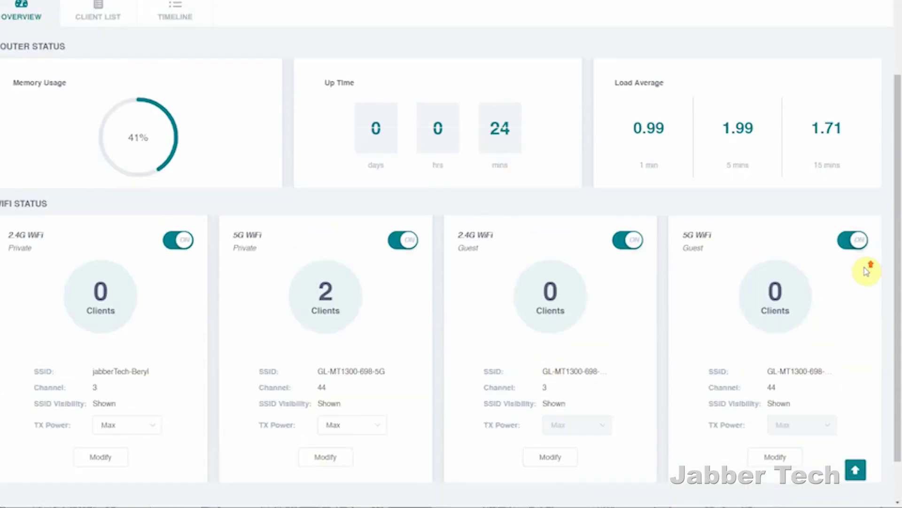
{"action": "left_click", "coordinate": [134, 119]}
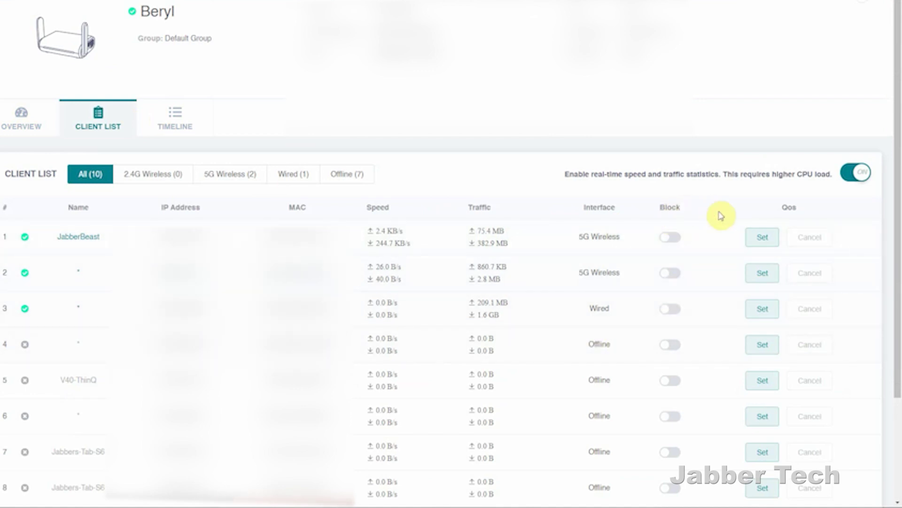
Step: View firewall port forwarding and the VPN Policies options, keeping MAC Address as policy type
{"action": "left_click", "coordinate": [753, 234]}
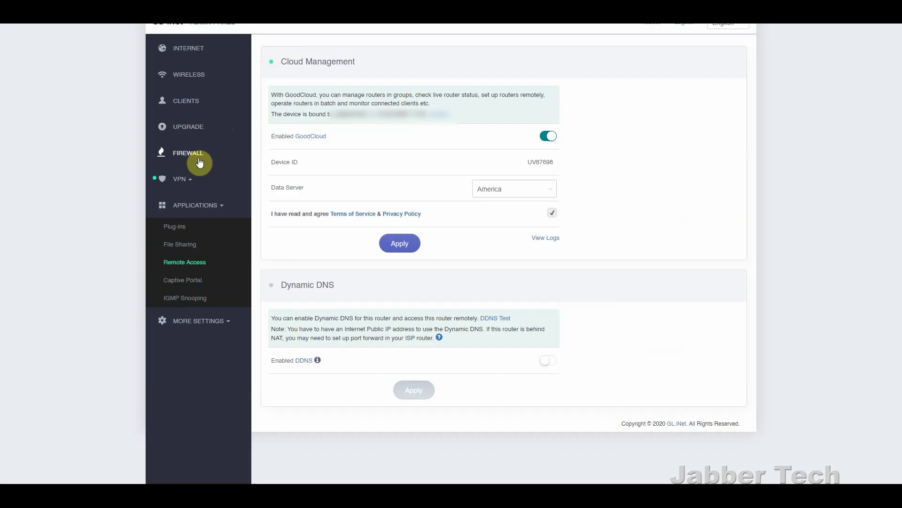
{"action": "left_click", "coordinate": [184, 155]}
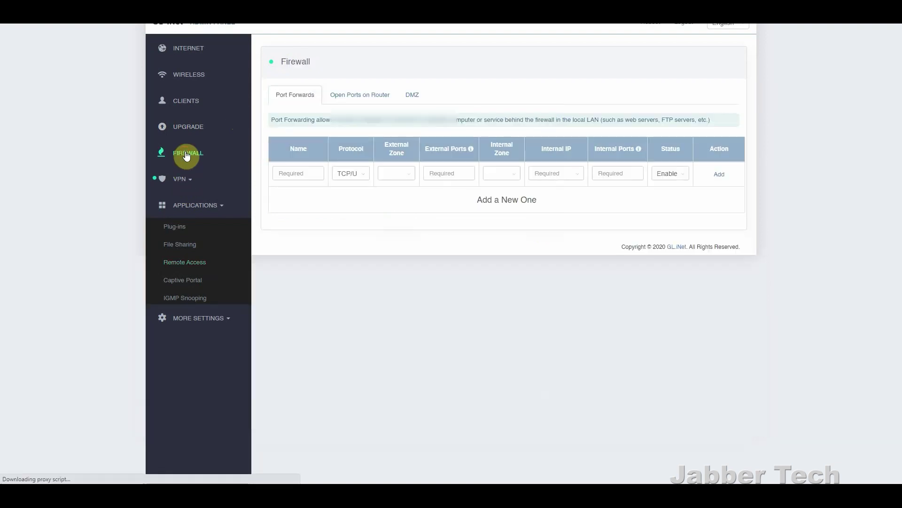
{"action": "left_click", "coordinate": [181, 179]}
{"action": "left_click", "coordinate": [181, 289]}
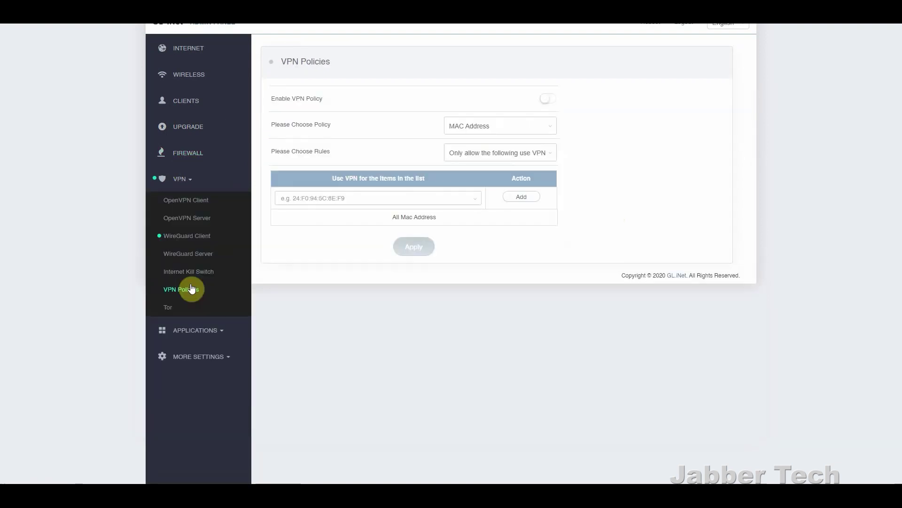
{"action": "left_click", "coordinate": [550, 153]}
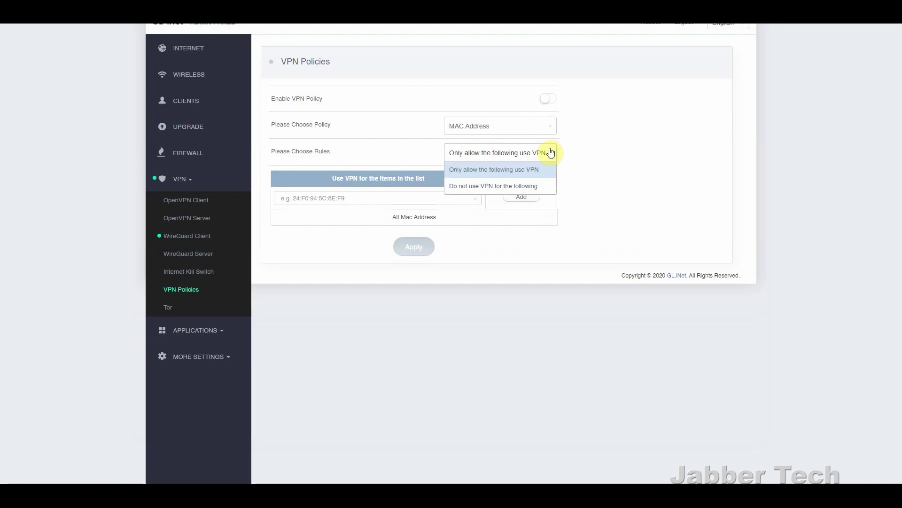
{"action": "left_click", "coordinate": [551, 152]}
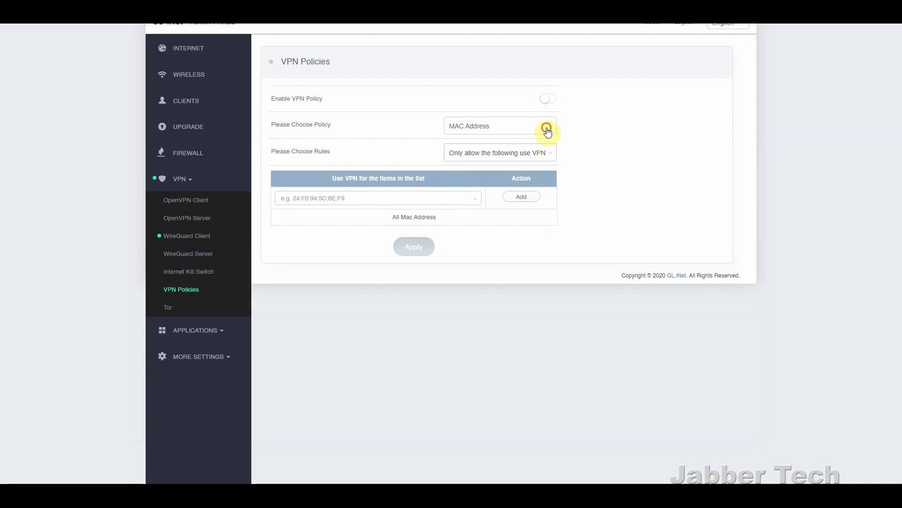
{"action": "left_click", "coordinate": [547, 130]}
{"action": "left_click", "coordinate": [547, 129]}
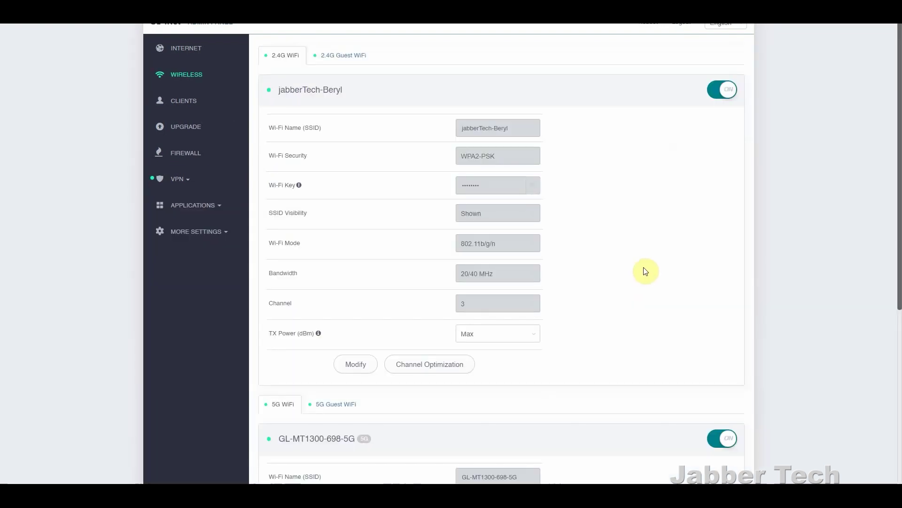
Step: Make the 2.4G WiFi editable and review its security (WPA2-PSK) and bandwidth options
{"action": "left_click", "coordinate": [347, 370]}
{"action": "left_click", "coordinate": [537, 160]}
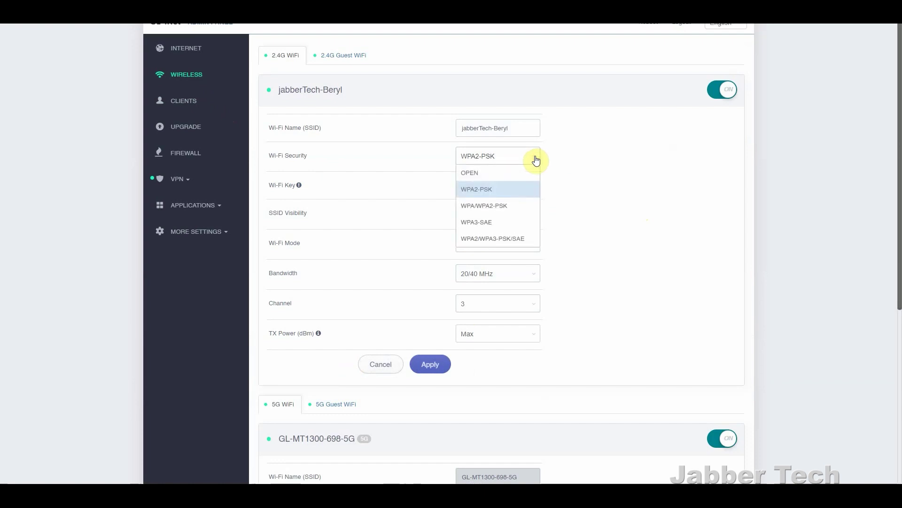
{"action": "left_click", "coordinate": [577, 159]}
{"action": "left_click", "coordinate": [533, 272]}
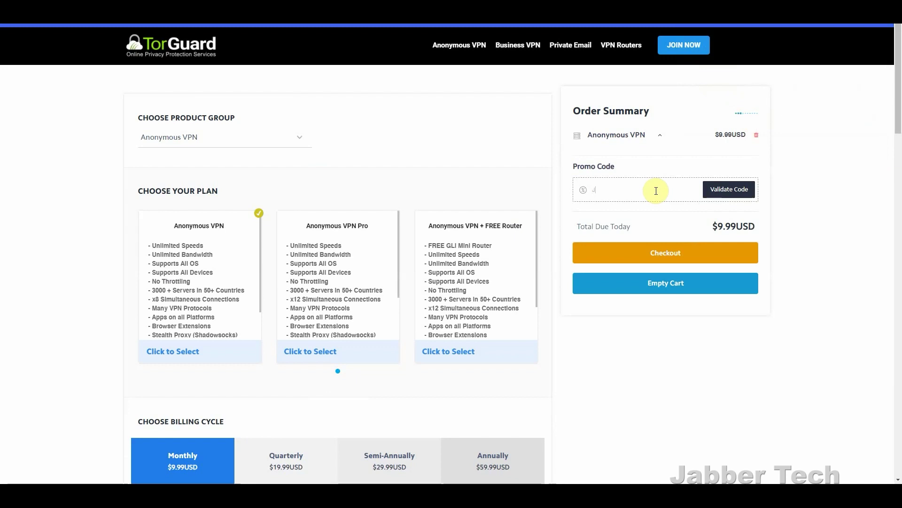
Step: Enter the promo code and validate it for 50% off, making the total $4.99 USD
{"action": "type", "text": "ech"}
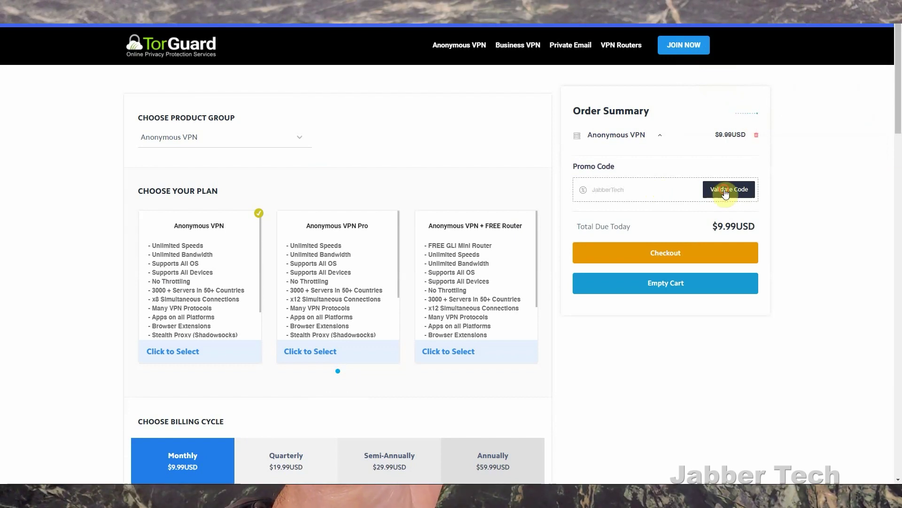
{"action": "left_click", "coordinate": [726, 190]}
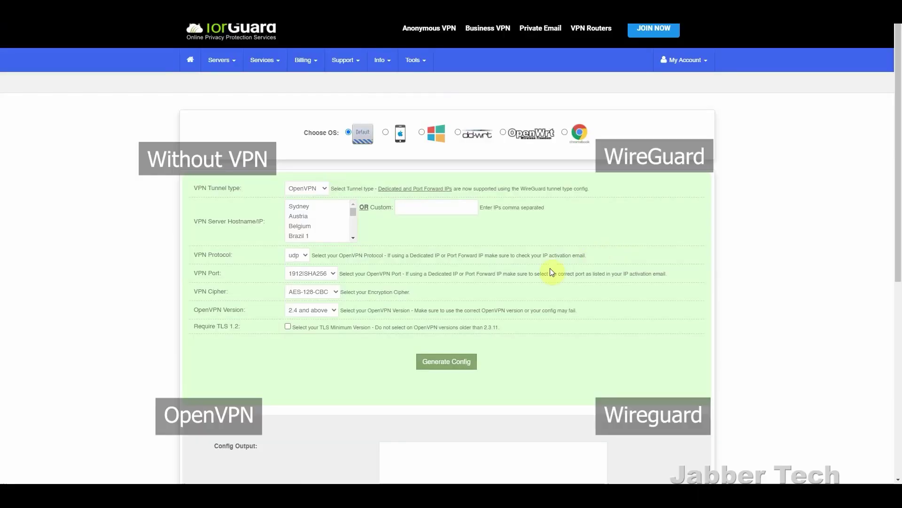
Step: Select WireGuard and the USA - New York server, then generate the config file
{"action": "left_click", "coordinate": [320, 187]}
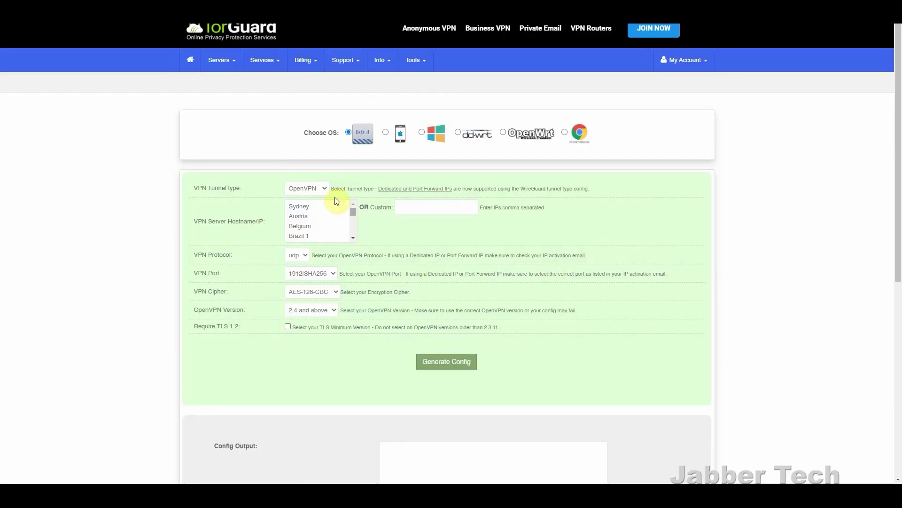
{"action": "left_click", "coordinate": [307, 207]}
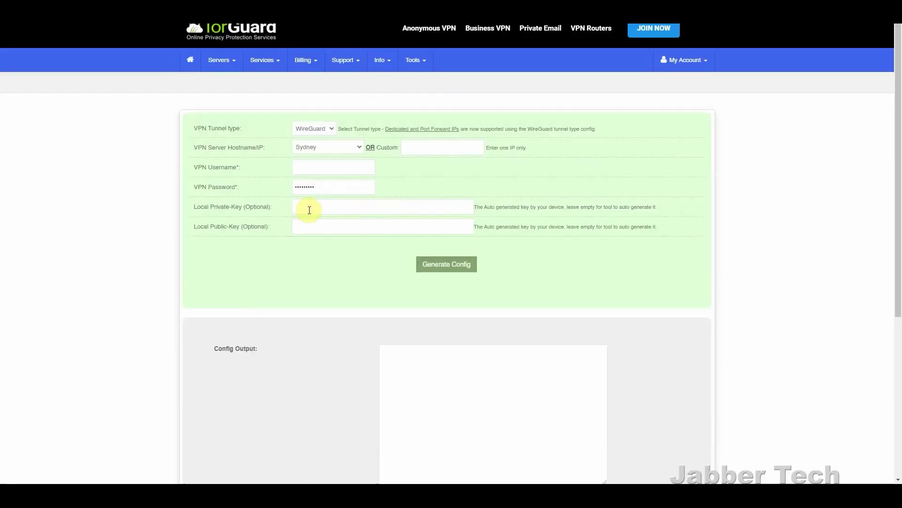
{"action": "left_click", "coordinate": [329, 145]}
{"action": "scroll", "coordinate": [342, 223], "scroll_direction": "down", "scroll_amount": 5}
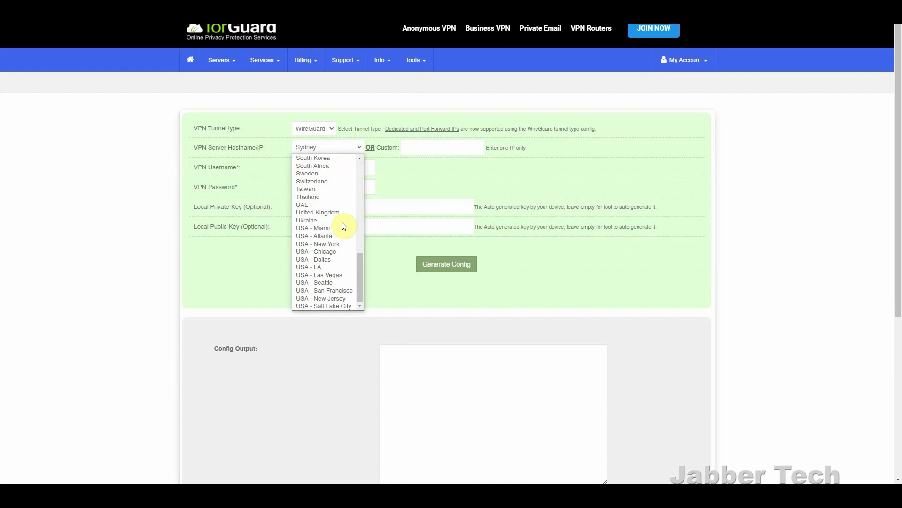
{"action": "left_click", "coordinate": [340, 242]}
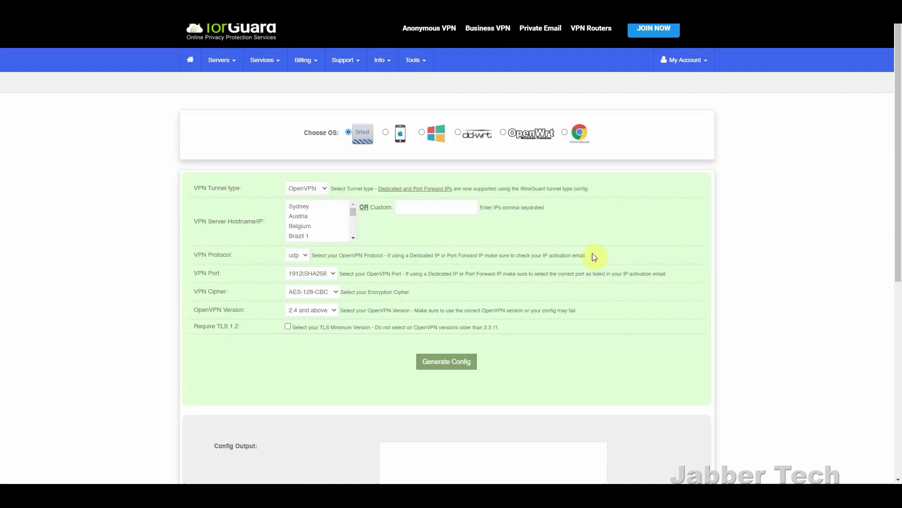
{"action": "left_click", "coordinate": [320, 187]}
{"action": "left_click", "coordinate": [310, 205]}
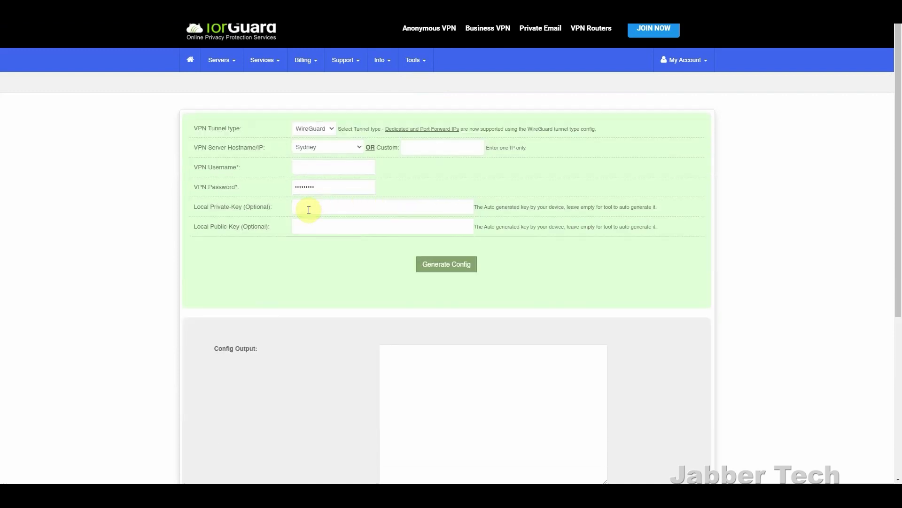
{"action": "left_click", "coordinate": [328, 146]}
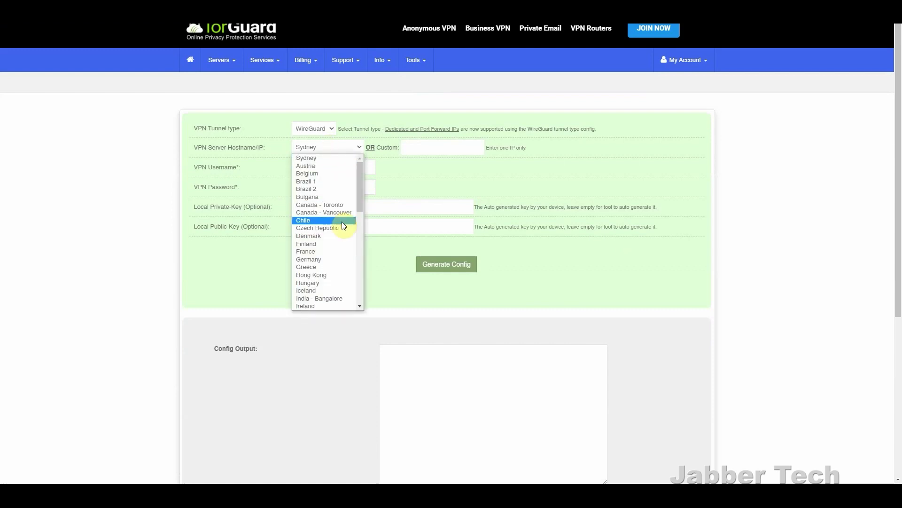
{"action": "scroll", "coordinate": [342, 222], "scroll_direction": "down", "scroll_amount": 5}
{"action": "left_click", "coordinate": [338, 243]}
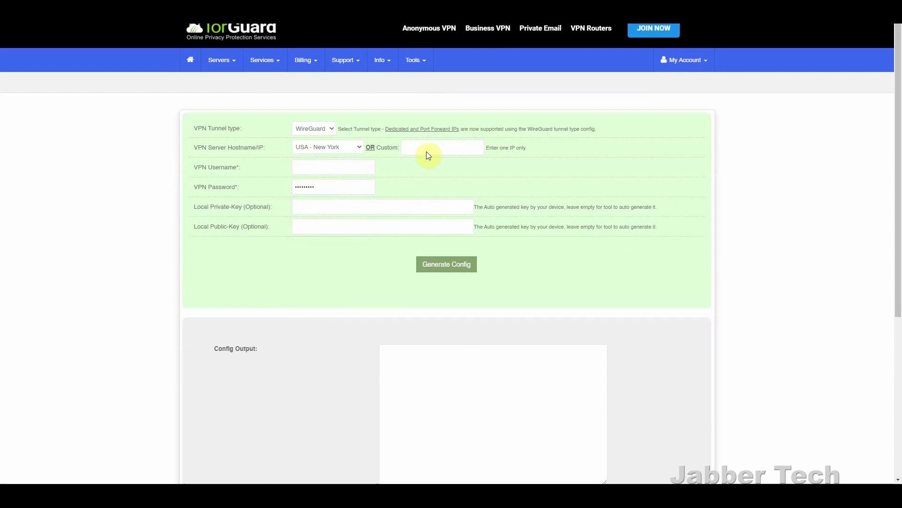
{"action": "left_click", "coordinate": [448, 266]}
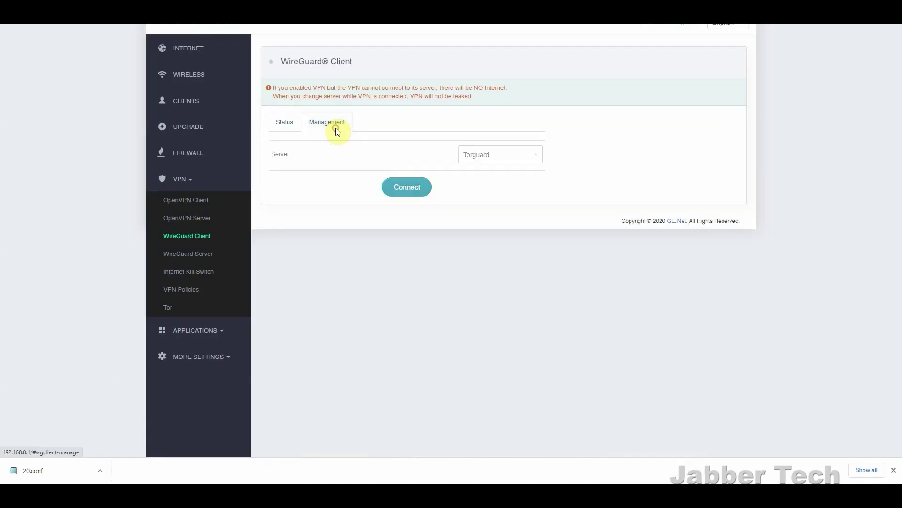
Step: Add a WireGuard client profile from the pasted TorGuard config and connect through TorWG
{"action": "left_click", "coordinate": [331, 125]}
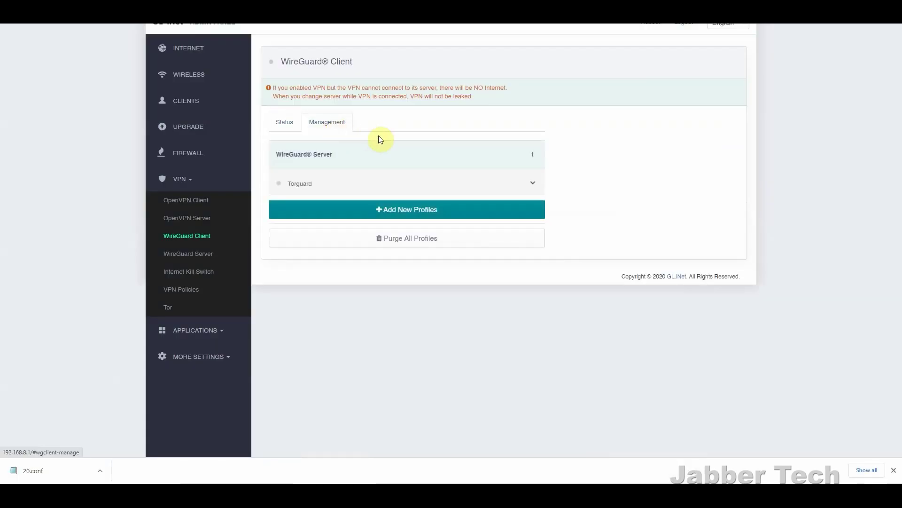
{"action": "left_click", "coordinate": [426, 215]}
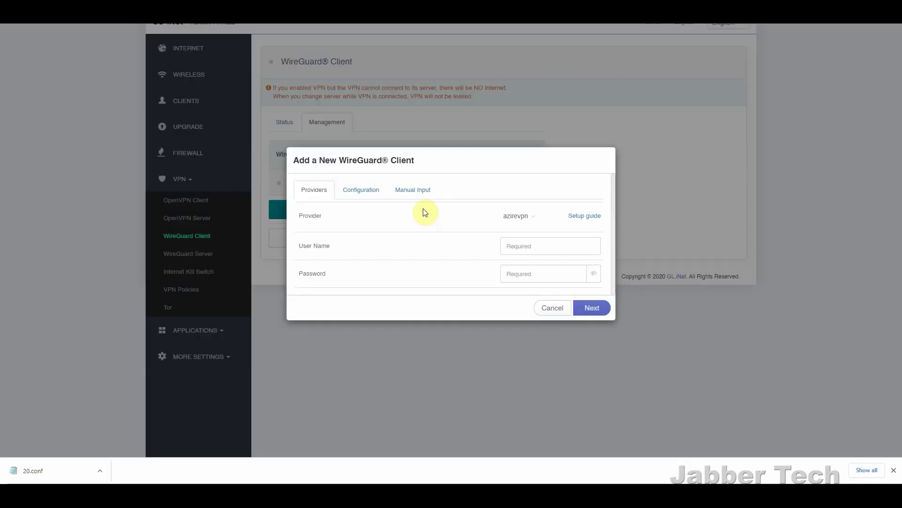
{"action": "left_click", "coordinate": [368, 195]}
{"action": "left_click", "coordinate": [377, 201]}
{"action": "key", "text": "ctrl+v"}
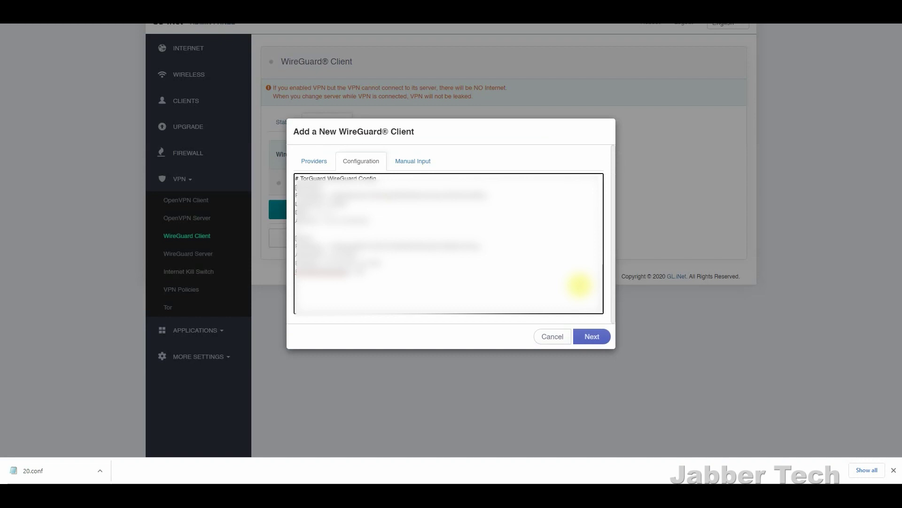
{"action": "left_click", "coordinate": [592, 336]}
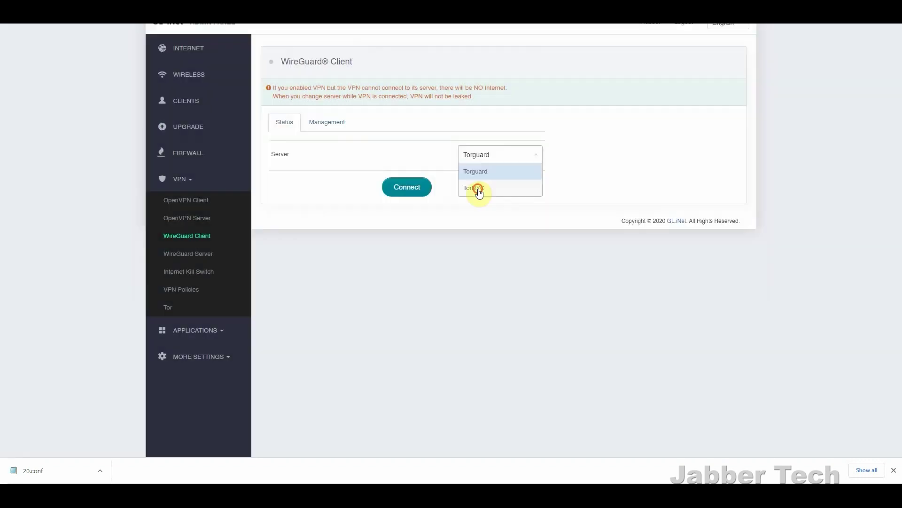
{"action": "left_click", "coordinate": [479, 192]}
{"action": "left_click", "coordinate": [413, 188]}
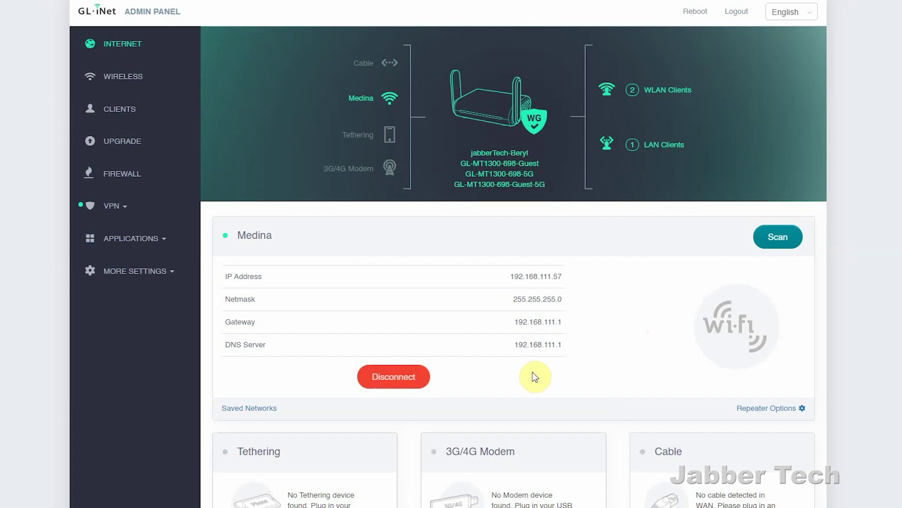
Step: Disconnect from Medina, then rescan and rejoin Medina with its Wi-Fi password
{"action": "left_click", "coordinate": [413, 372]}
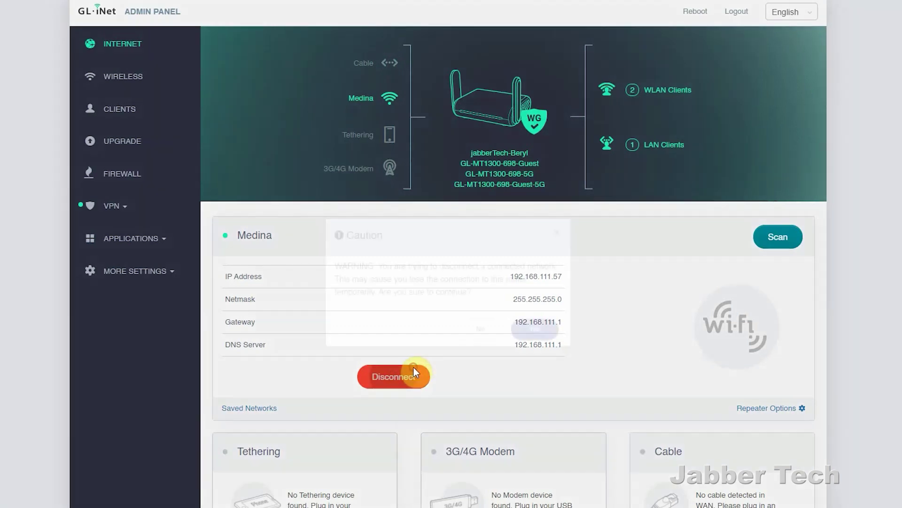
{"action": "left_click", "coordinate": [522, 331]}
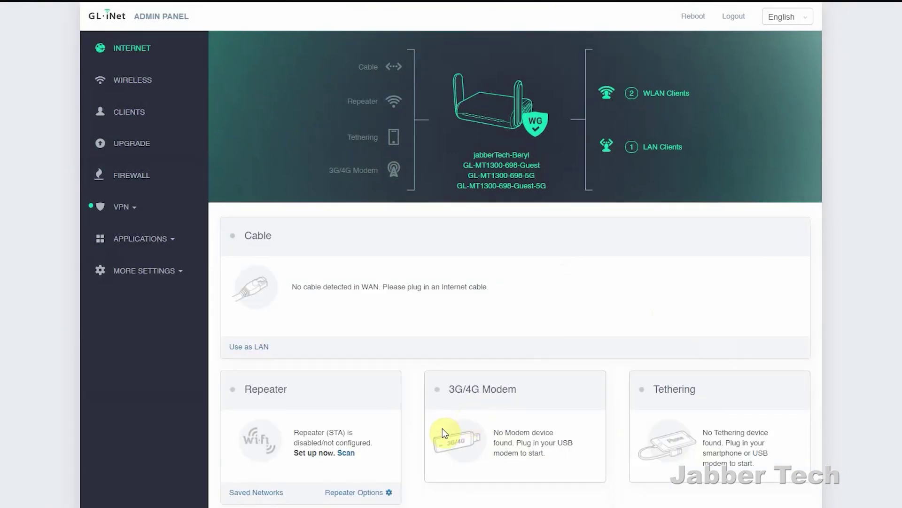
{"action": "left_click", "coordinate": [351, 453]}
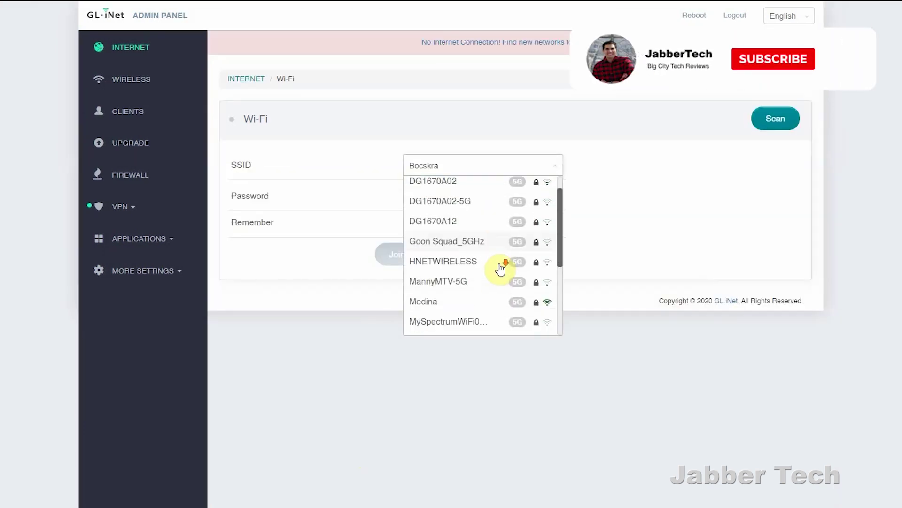
{"action": "scroll", "coordinate": [475, 268], "scroll_direction": "down", "scroll_amount": 5}
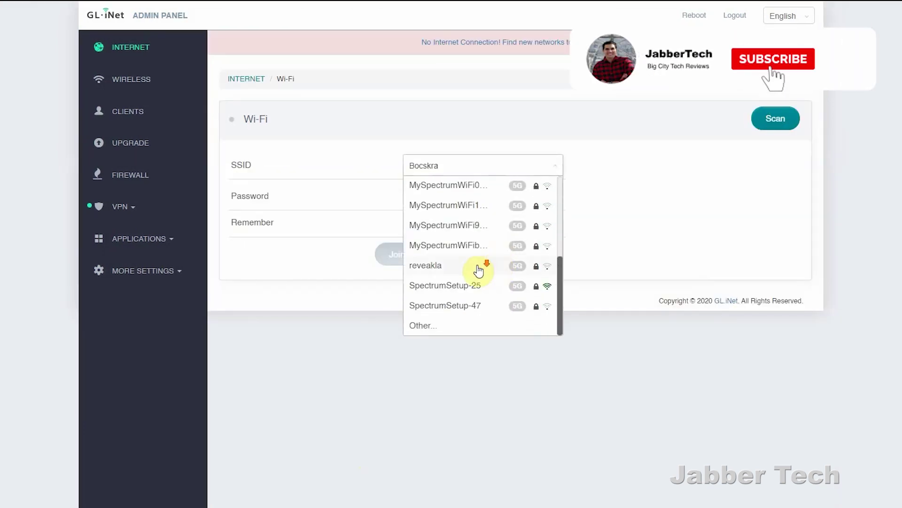
{"action": "scroll", "coordinate": [475, 262], "scroll_direction": "up", "scroll_amount": 6}
{"action": "scroll", "coordinate": [470, 266], "scroll_direction": "down", "scroll_amount": 3}
{"action": "left_click", "coordinate": [469, 265]}
{"action": "left_click", "coordinate": [452, 200]}
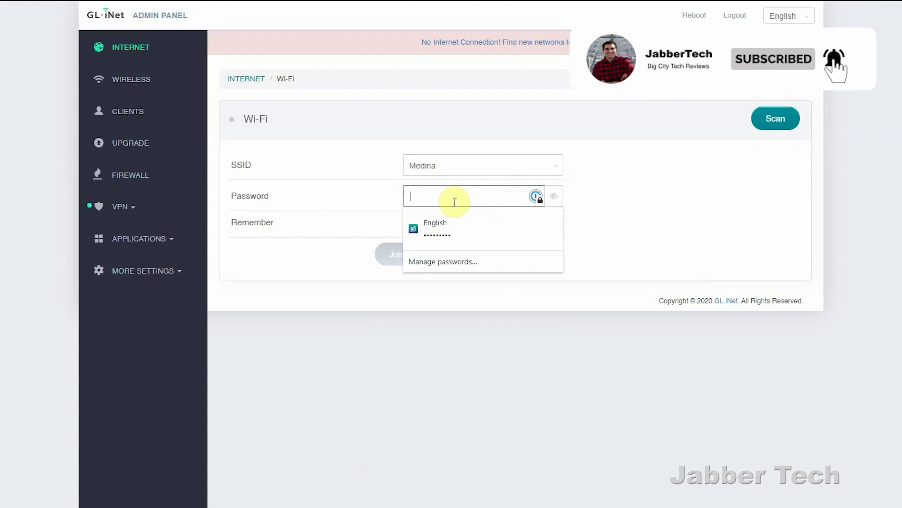
{"action": "type", "text": "************"}
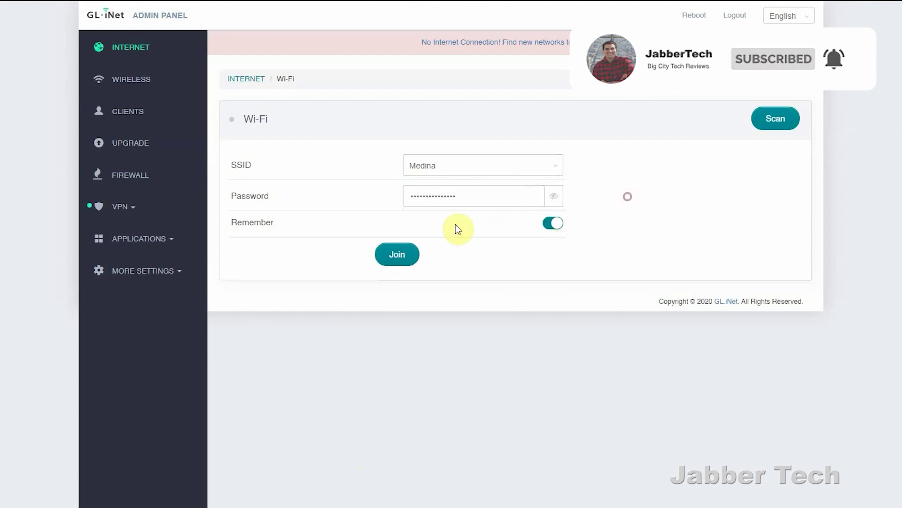
{"action": "left_click", "coordinate": [411, 255]}
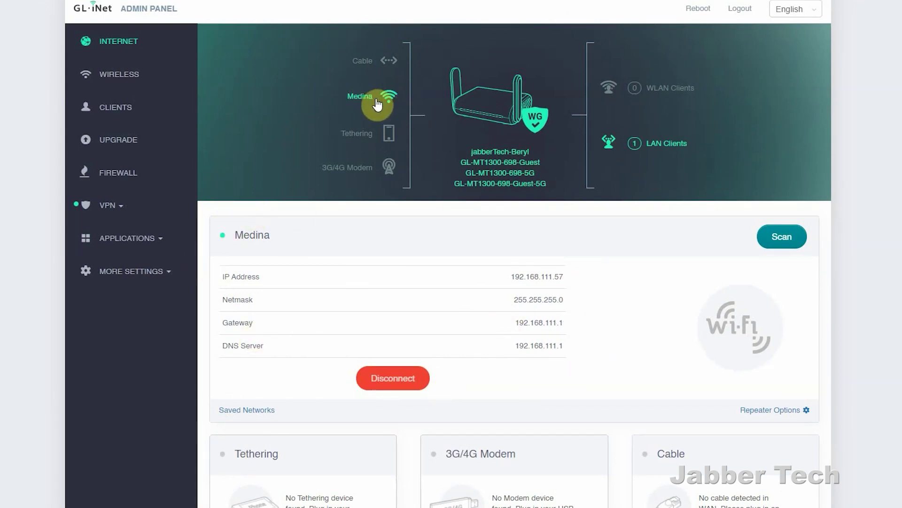
{"action": "scroll", "coordinate": [376, 423], "scroll_direction": "down", "scroll_amount": 1}
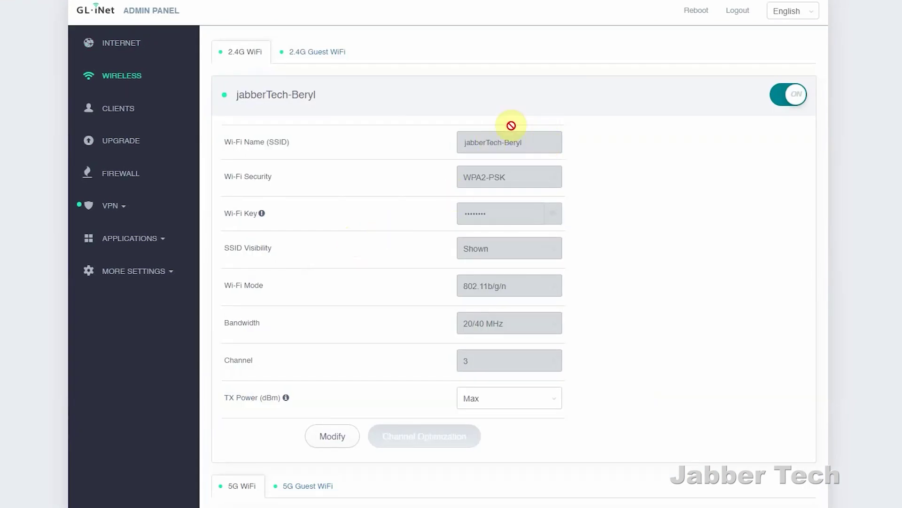
Step: Check the TX Power options leaving Max, then view the 2.4G Guest WiFi settings
{"action": "left_click", "coordinate": [486, 403]}
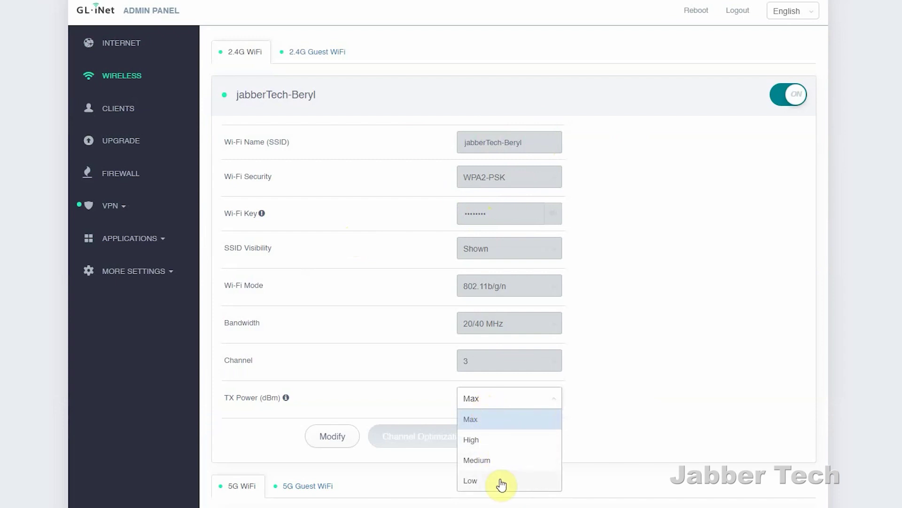
{"action": "left_click", "coordinate": [642, 432]}
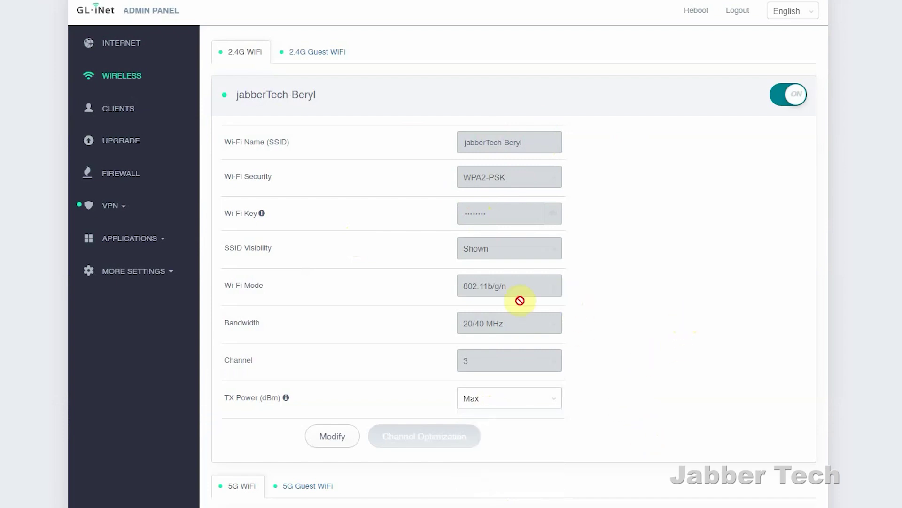
{"action": "left_click", "coordinate": [297, 65]}
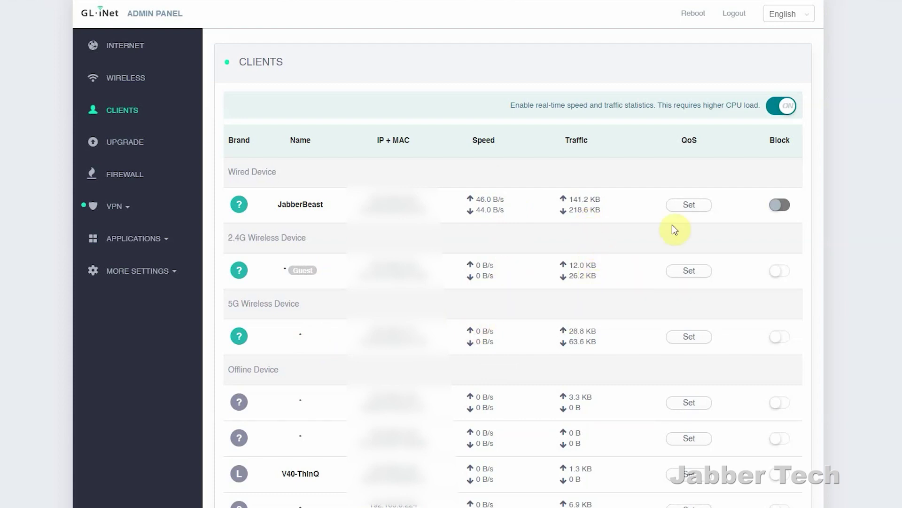
Step: Open the wired device's QoS speed limits, cancel unchanged, and return to Internet
{"action": "left_click", "coordinate": [685, 207]}
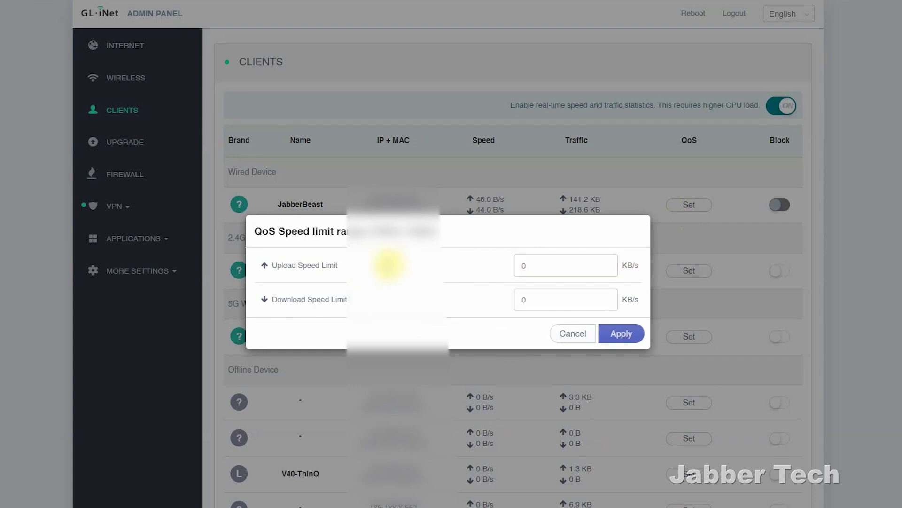
{"action": "left_click", "coordinate": [576, 333]}
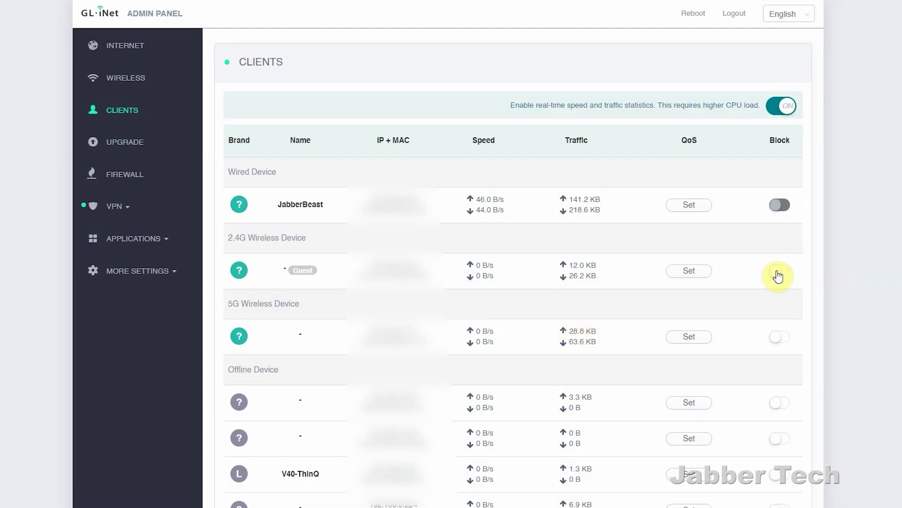
{"action": "left_click", "coordinate": [163, 242]}
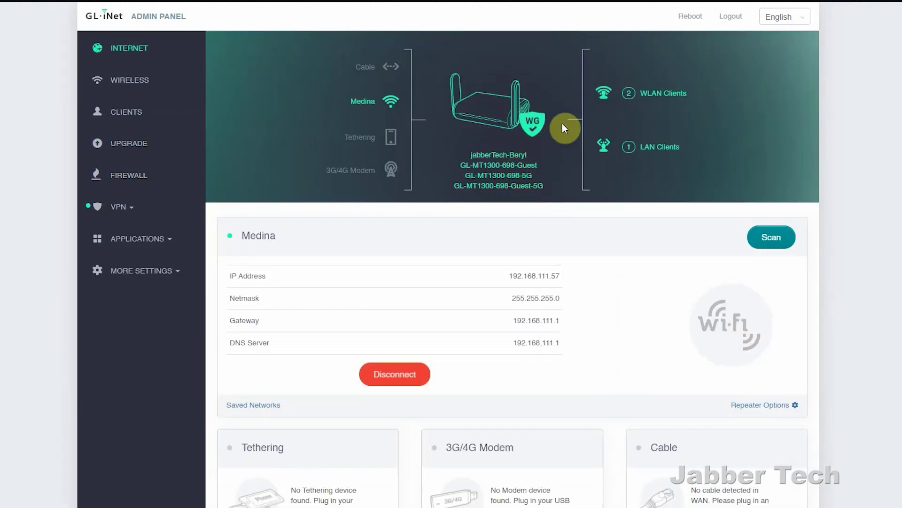
Step: Browse the OpenVPN client page and its configuration management, cancelling a new upload
{"action": "left_click", "coordinate": [121, 207]}
{"action": "left_click", "coordinate": [141, 232]}
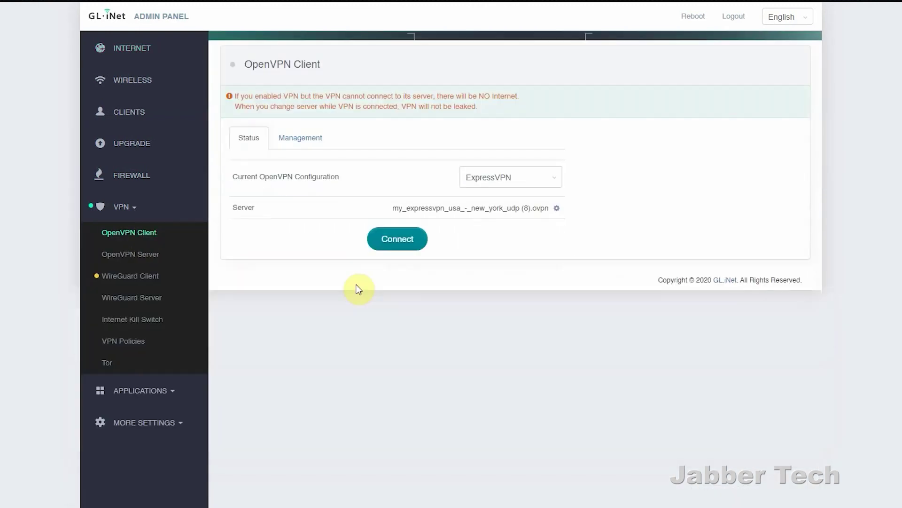
{"action": "left_click", "coordinate": [303, 141]}
{"action": "left_click", "coordinate": [403, 275]}
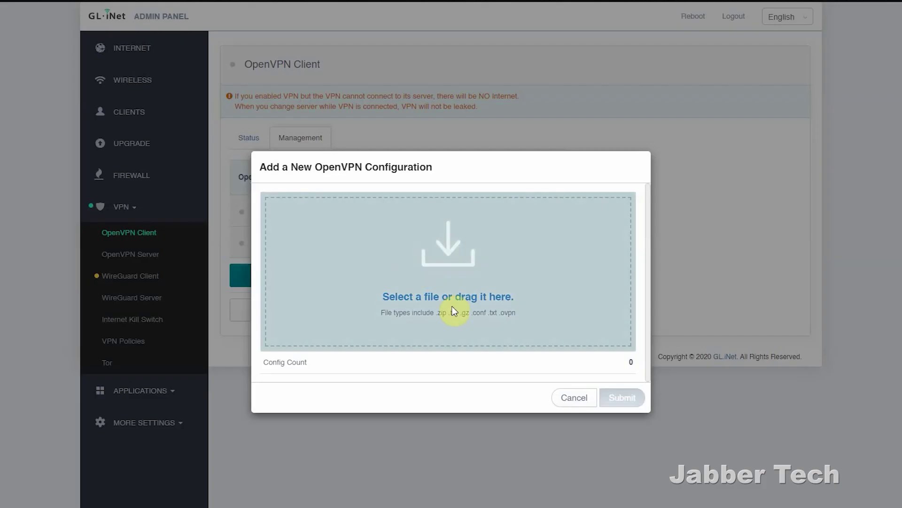
{"action": "left_click", "coordinate": [586, 397]}
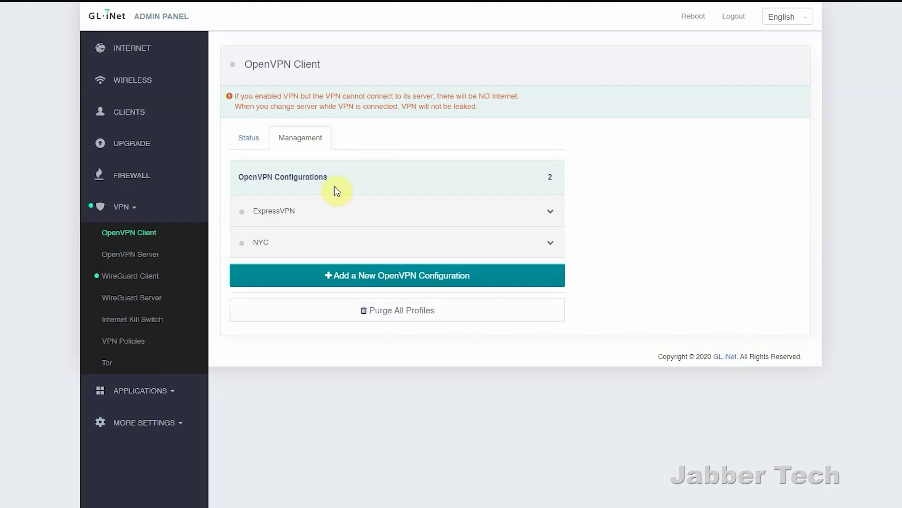
{"action": "left_click", "coordinate": [247, 140]}
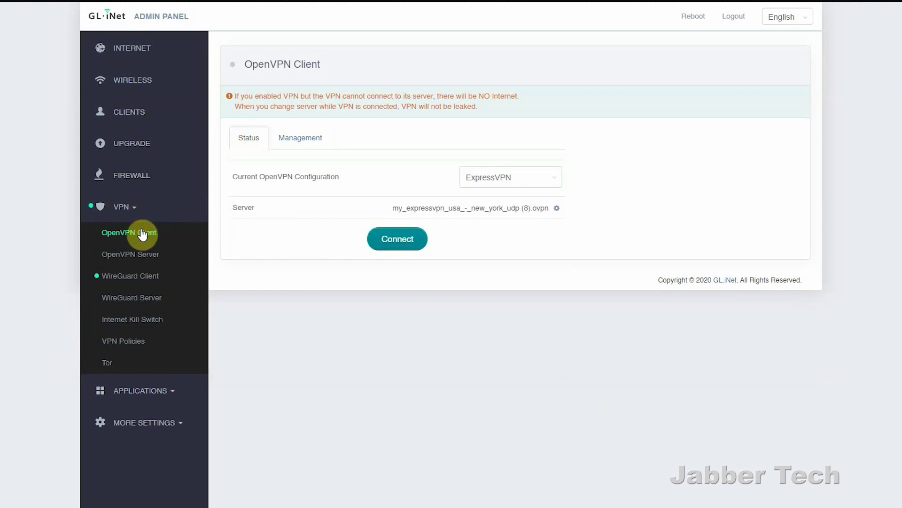
Step: View the OpenVPN server, WireGuard client and WireGuard server pages
{"action": "left_click", "coordinate": [156, 255]}
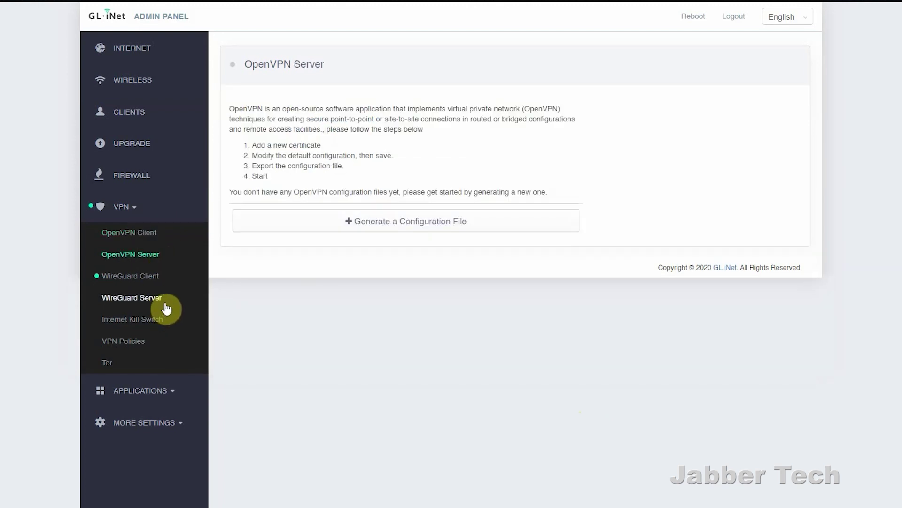
{"action": "left_click", "coordinate": [156, 276]}
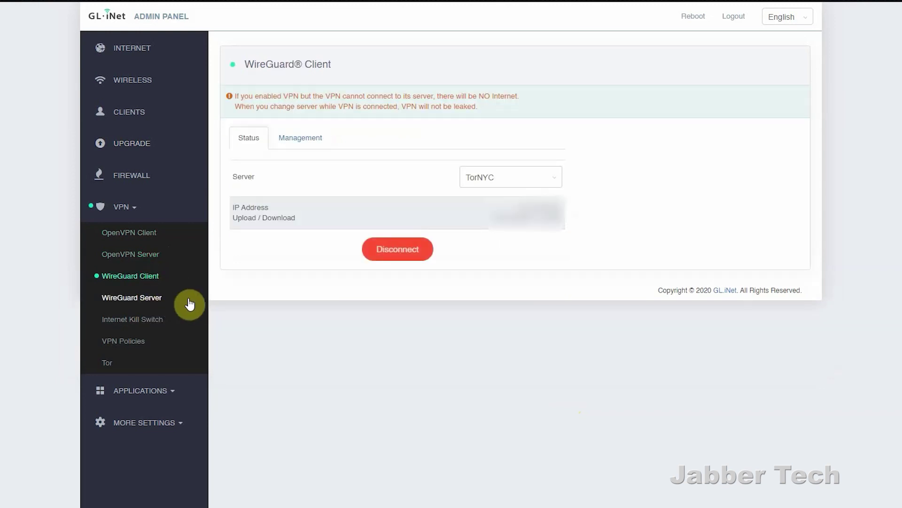
{"action": "left_click", "coordinate": [161, 304]}
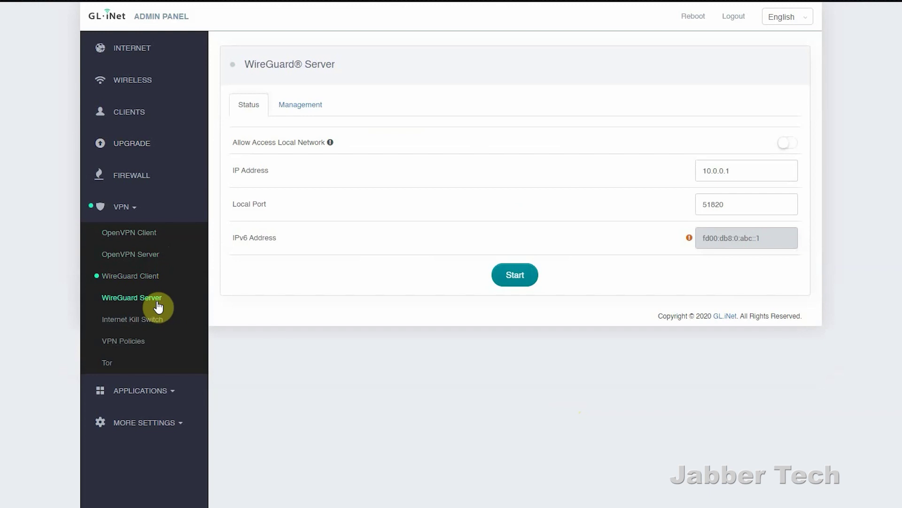
Step: Review Tor's exit node country list, leaving it on Random
{"action": "left_click", "coordinate": [122, 366]}
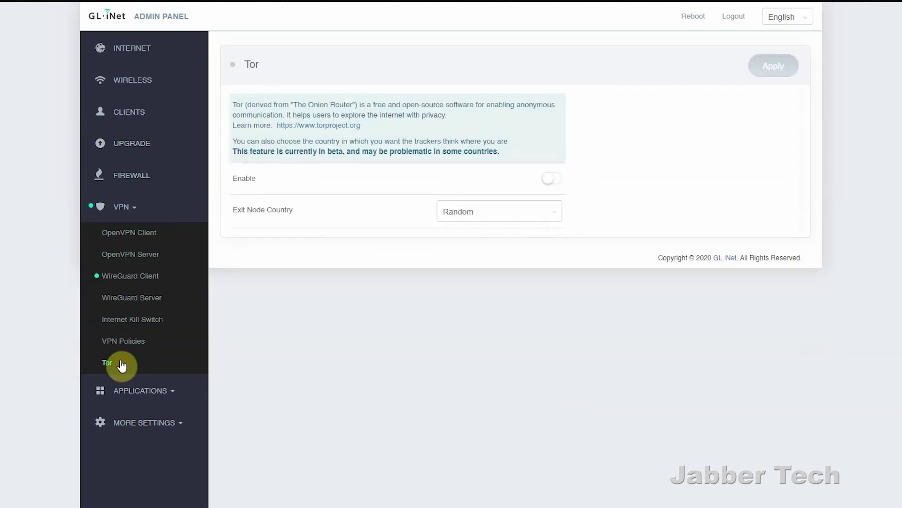
{"action": "left_click", "coordinate": [527, 213]}
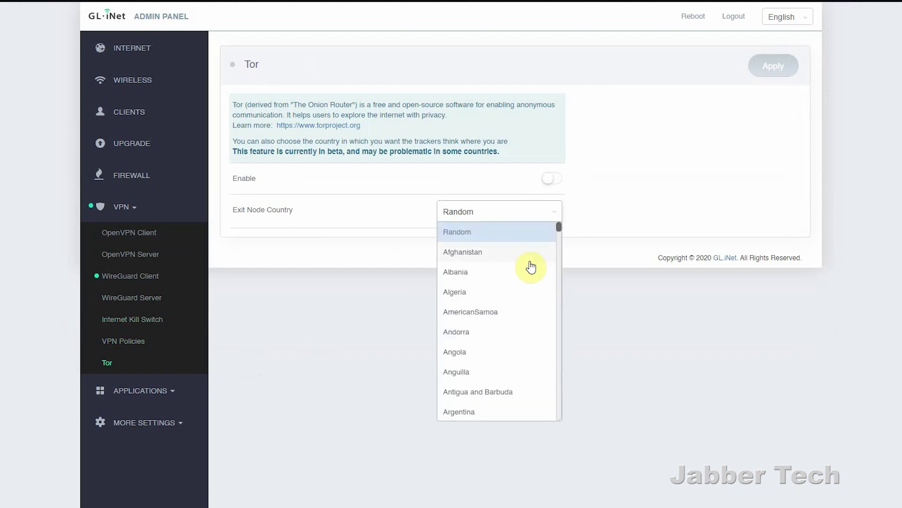
{"action": "scroll", "coordinate": [531, 267], "scroll_direction": "down", "scroll_amount": 20}
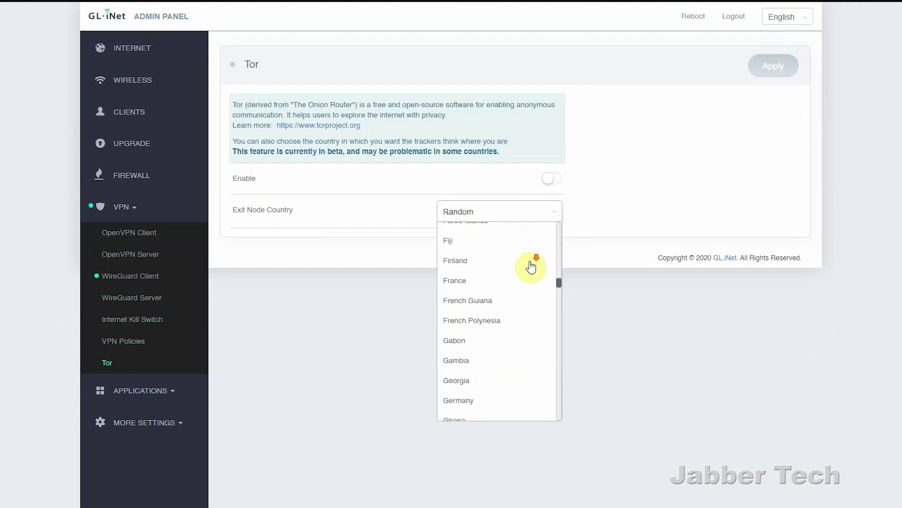
{"action": "scroll", "coordinate": [531, 267], "scroll_direction": "down", "scroll_amount": 20}
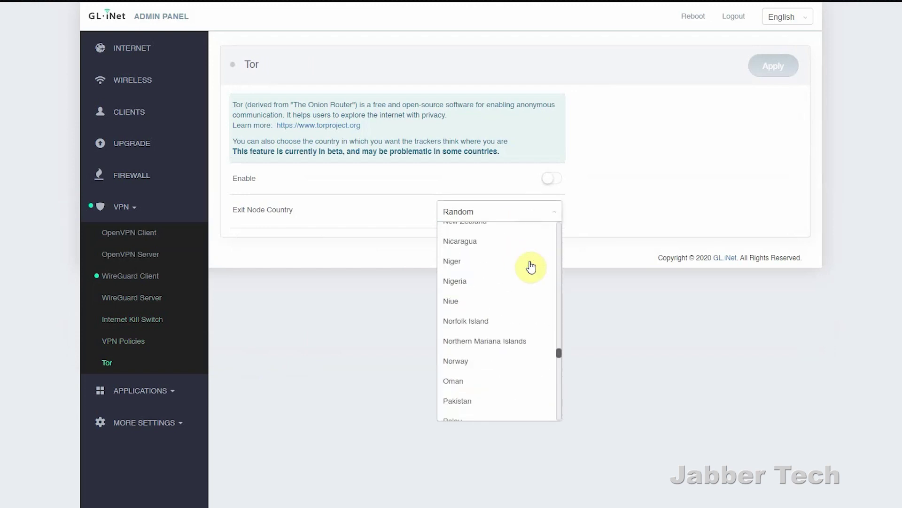
{"action": "scroll", "coordinate": [531, 267], "scroll_direction": "down", "scroll_amount": 20}
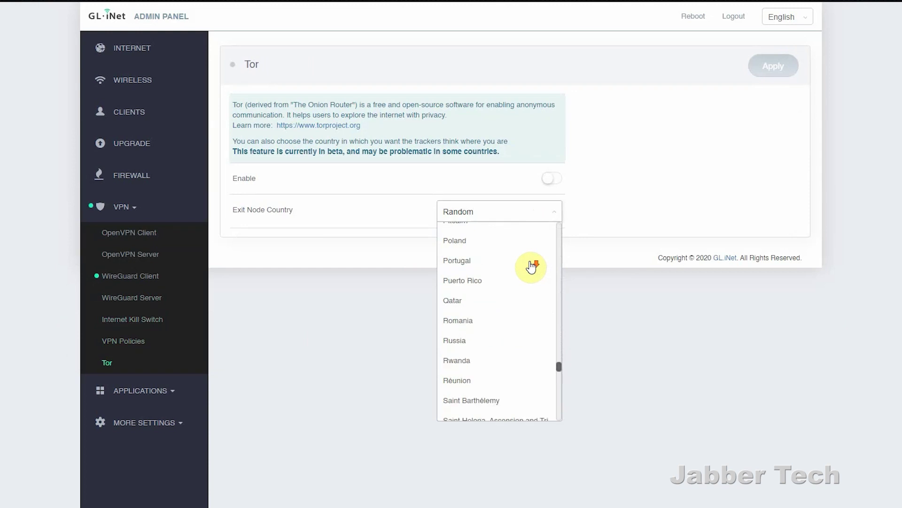
{"action": "left_click", "coordinate": [673, 398]}
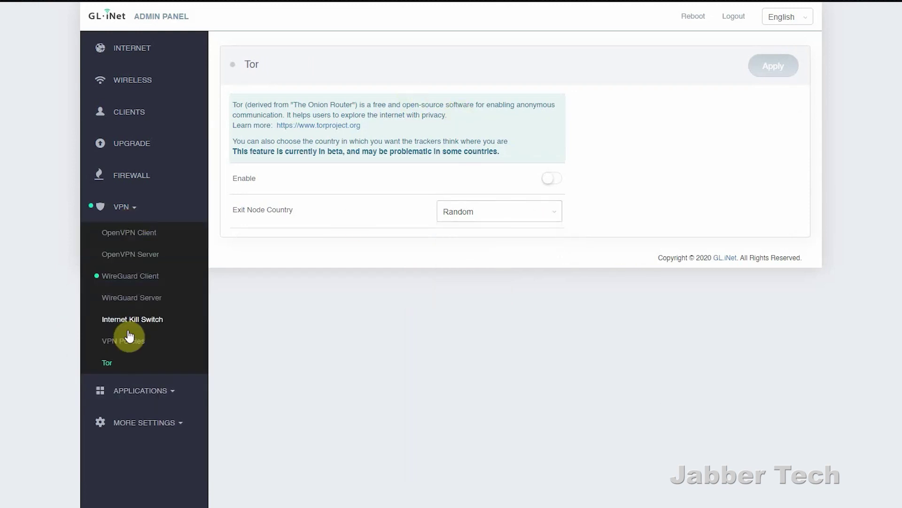
{"action": "left_click", "coordinate": [141, 422]}
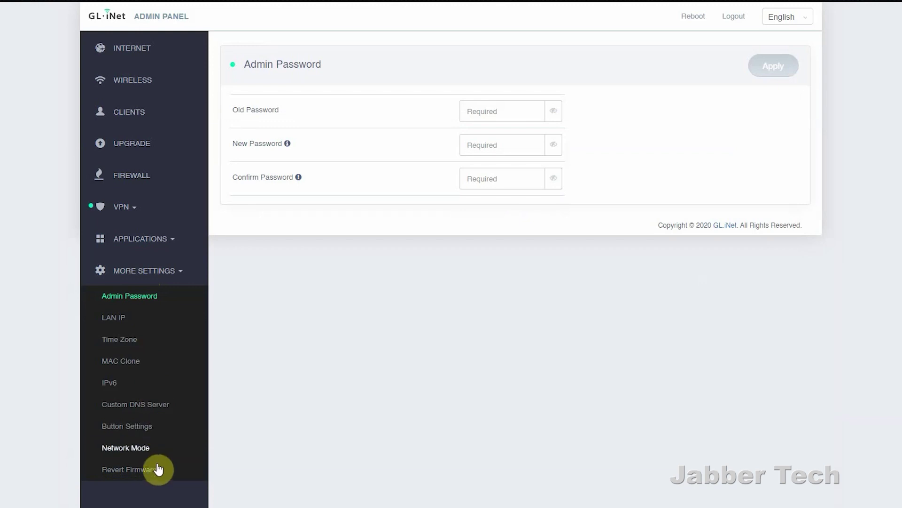
Step: Show LAN IP settings, then the Guest IP tab: 192.168.9.1, addresses 100–249
{"action": "left_click", "coordinate": [158, 315]}
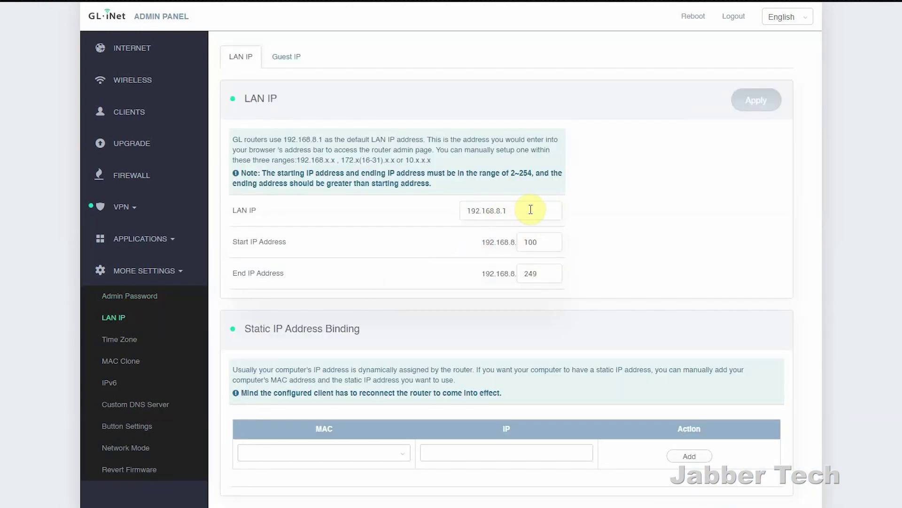
{"action": "left_click", "coordinate": [288, 52]}
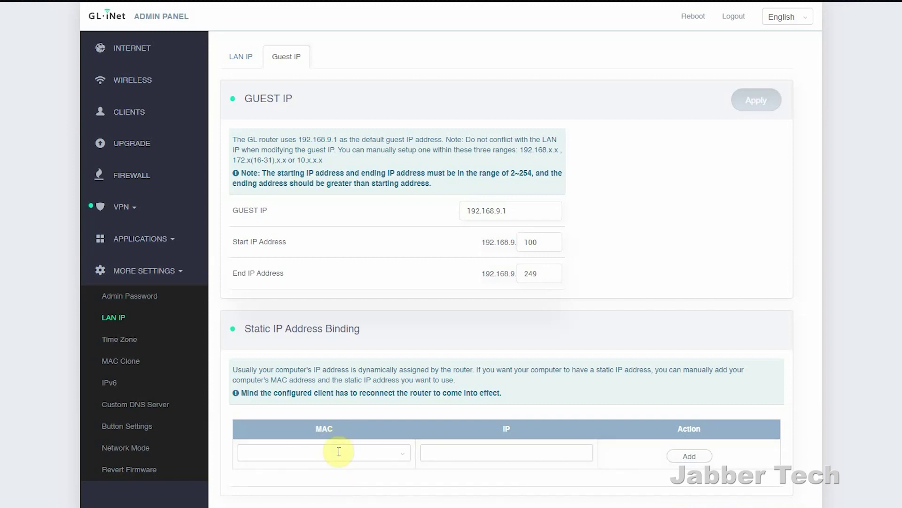
Step: Open the MAC Clone page to view the current client, factory default and router WAN addresses
{"action": "left_click", "coordinate": [145, 369]}
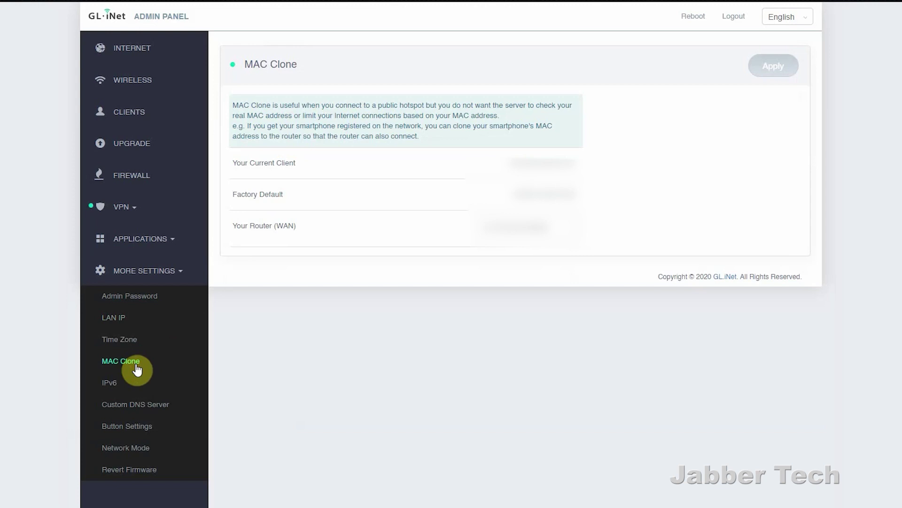
Step: On Custom DNS Server, keep proxy adguard-dns-ns1, disable Dnscrypt-Proxy and enable Manual DNS Server Settings
{"action": "left_click", "coordinate": [135, 404]}
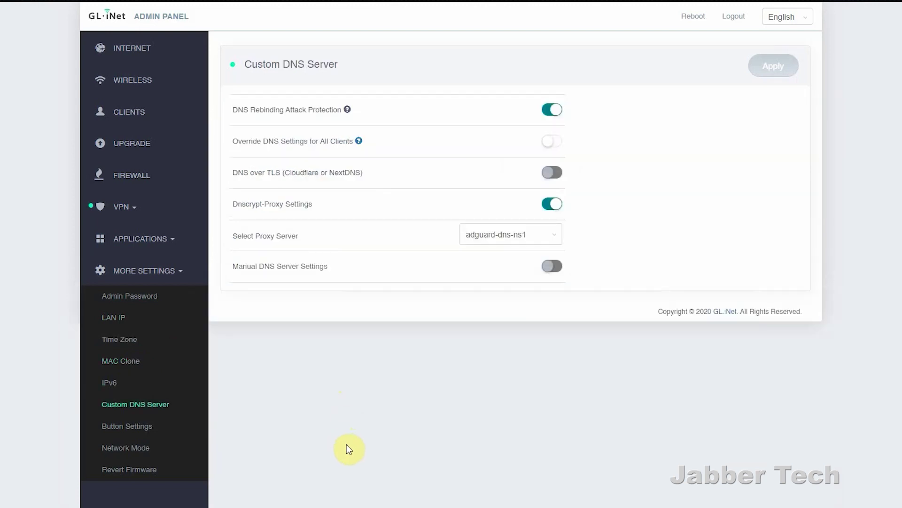
{"action": "left_click", "coordinate": [540, 235]}
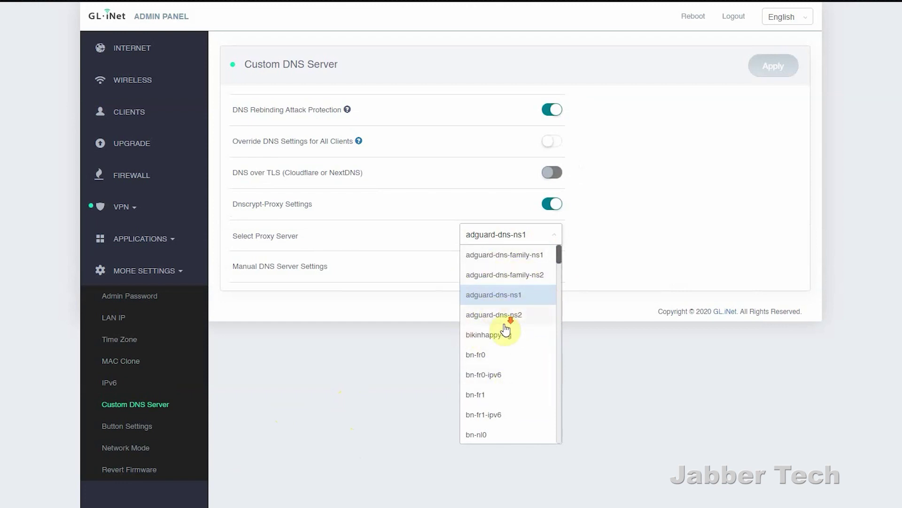
{"action": "scroll", "coordinate": [508, 329], "scroll_direction": "down", "scroll_amount": 10}
{"action": "scroll", "coordinate": [510, 339], "scroll_direction": "down", "scroll_amount": 10}
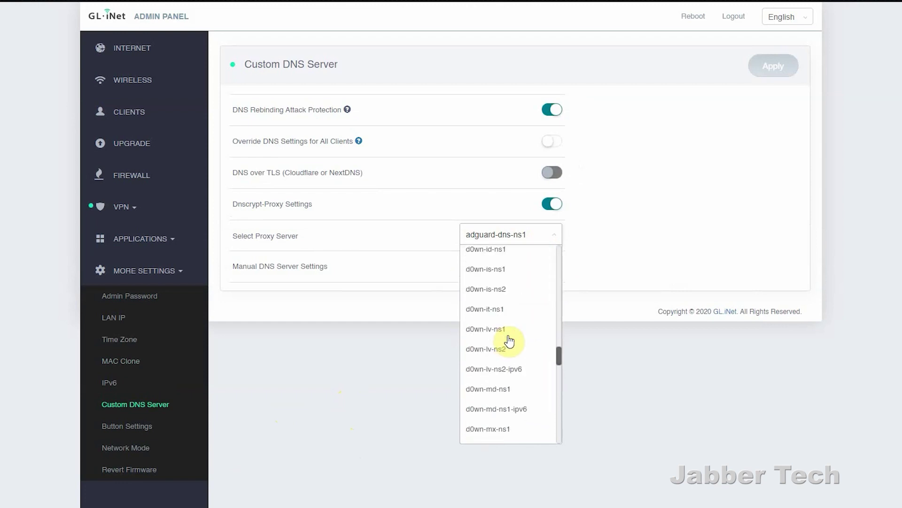
{"action": "left_click", "coordinate": [565, 280]}
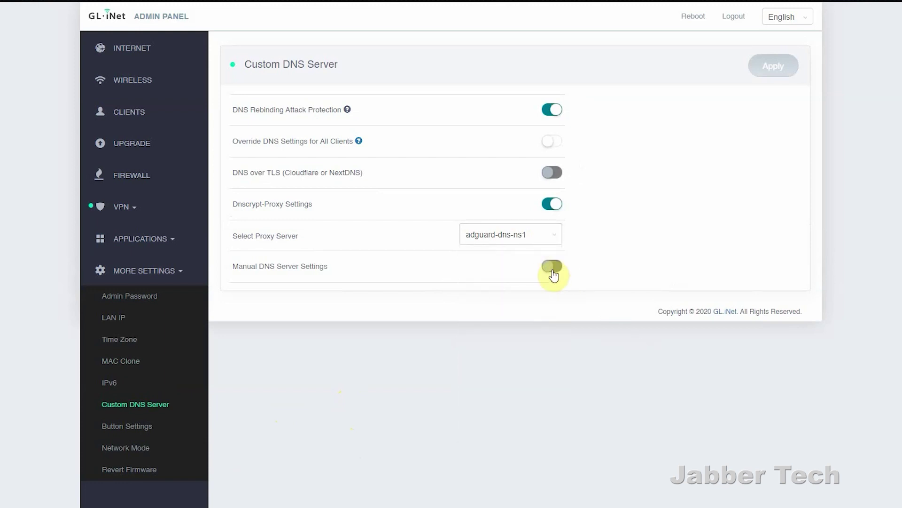
{"action": "left_click", "coordinate": [555, 202]}
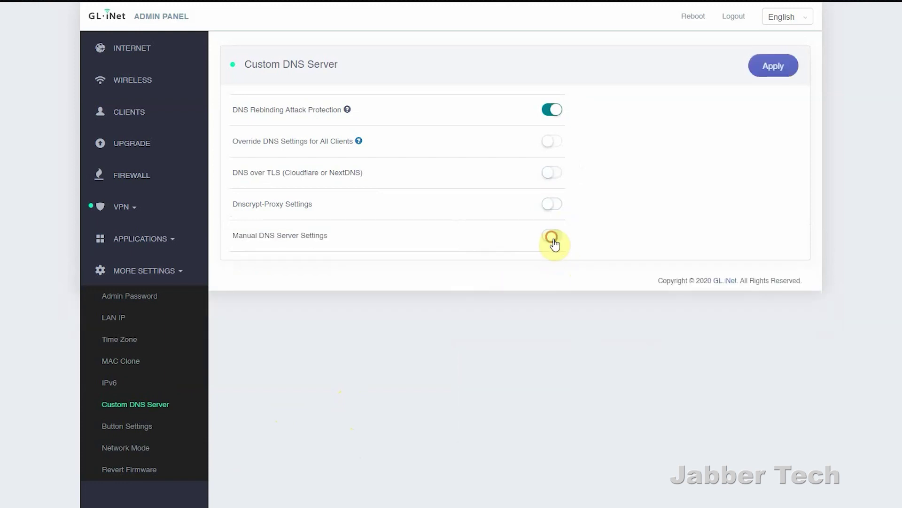
{"action": "left_click", "coordinate": [552, 236]}
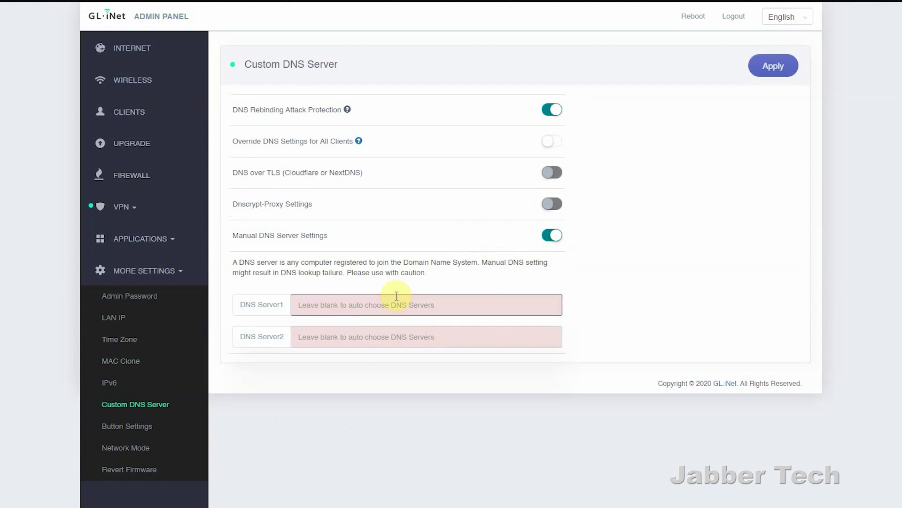